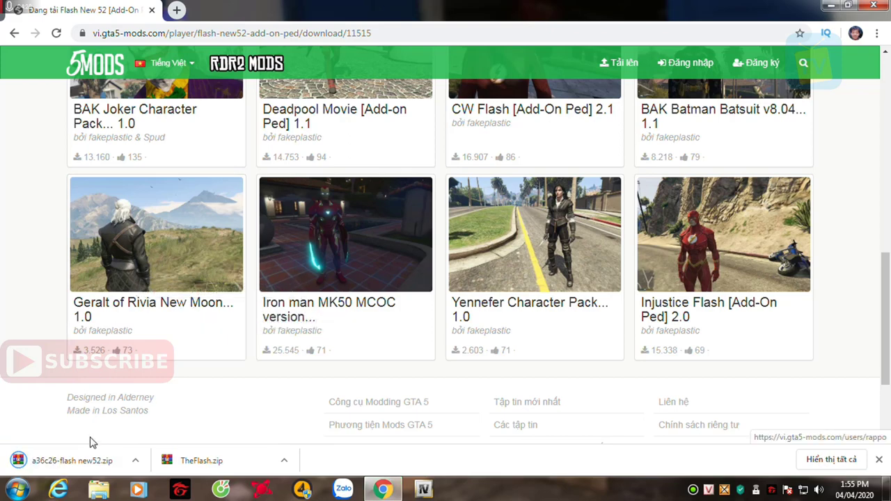
Switch to Windows Explorer, open the data i (D:) drive and permanently delete the video VID_20200128_141234.mp4.
click(98, 490)
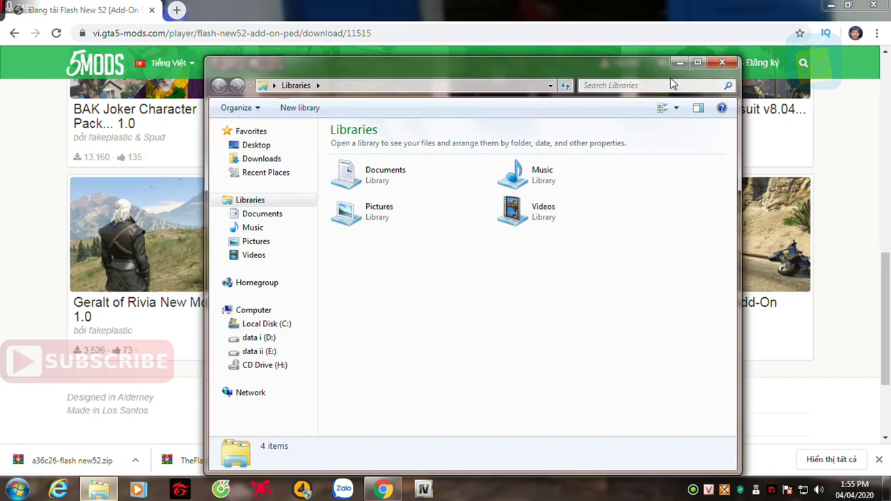
click(830, 5)
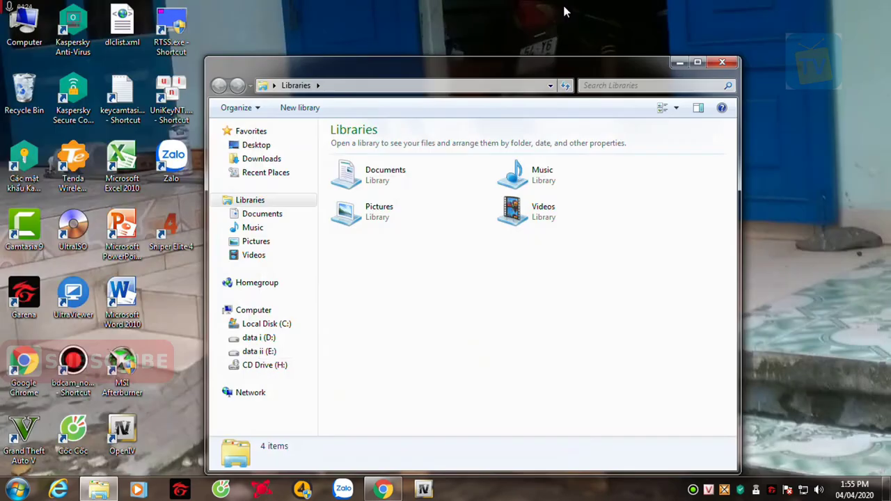
click(258, 338)
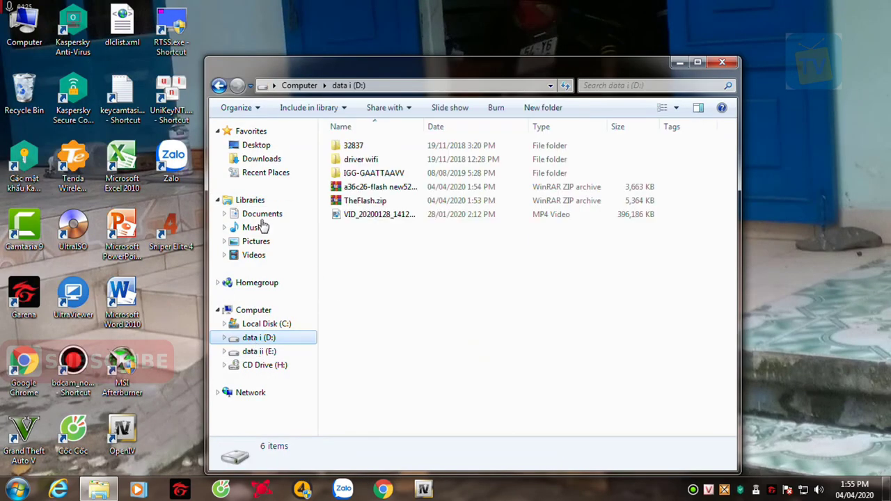
click(378, 215)
key(Delete)
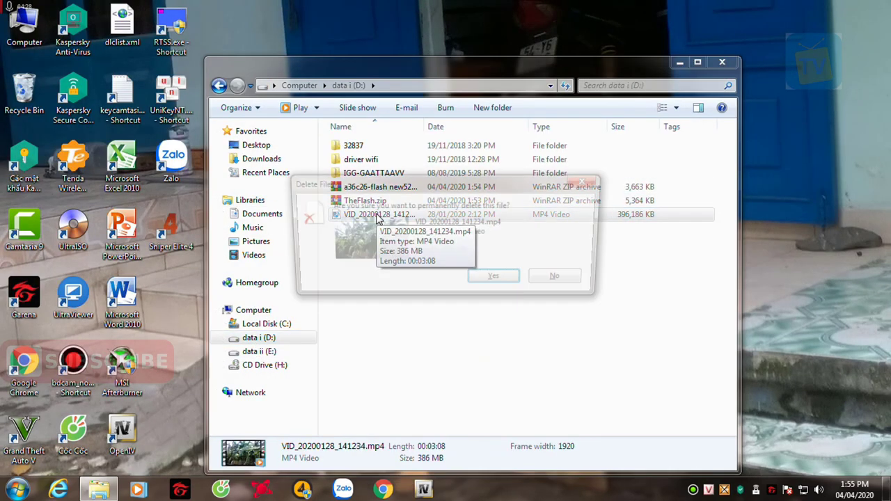
key(Return)
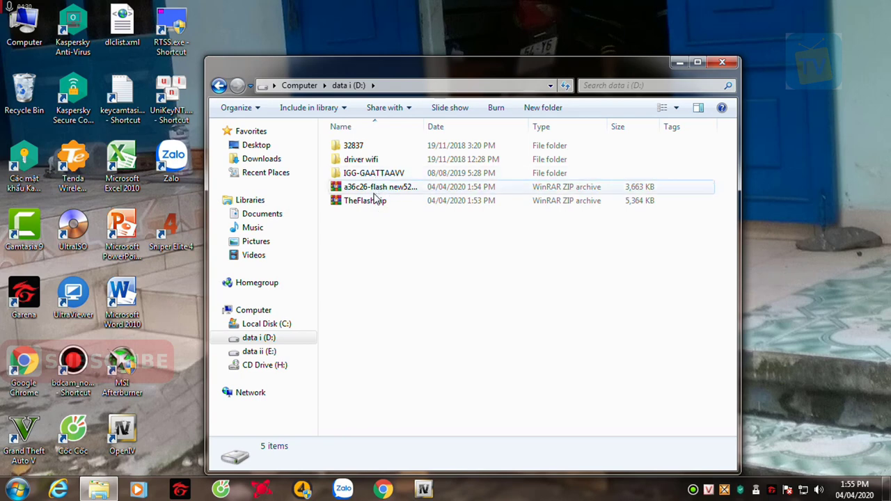
Extract TheFlash.zip to D:\TheFlash and select TheFlash.oiv inside the extracted folder.
click(375, 206)
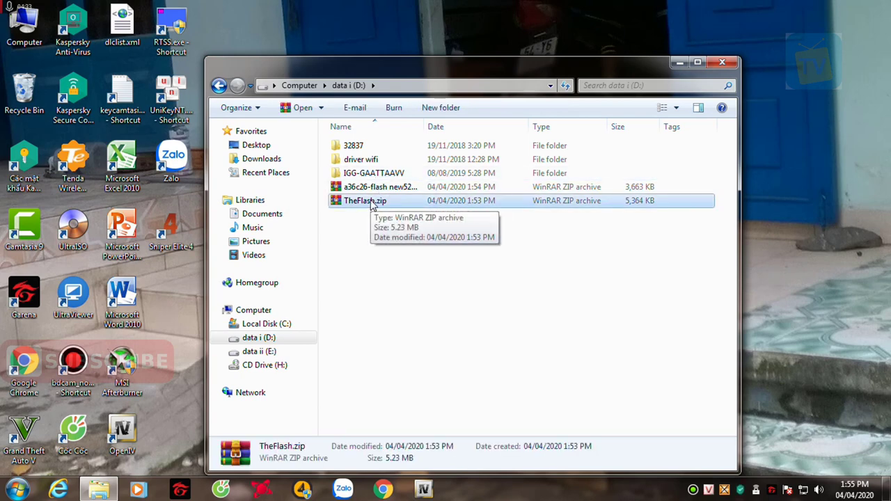
right_click(373, 203)
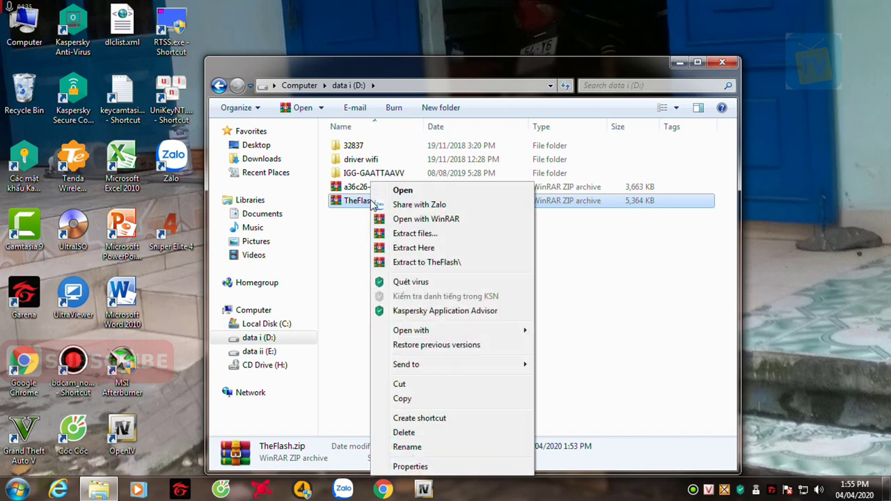
click(434, 237)
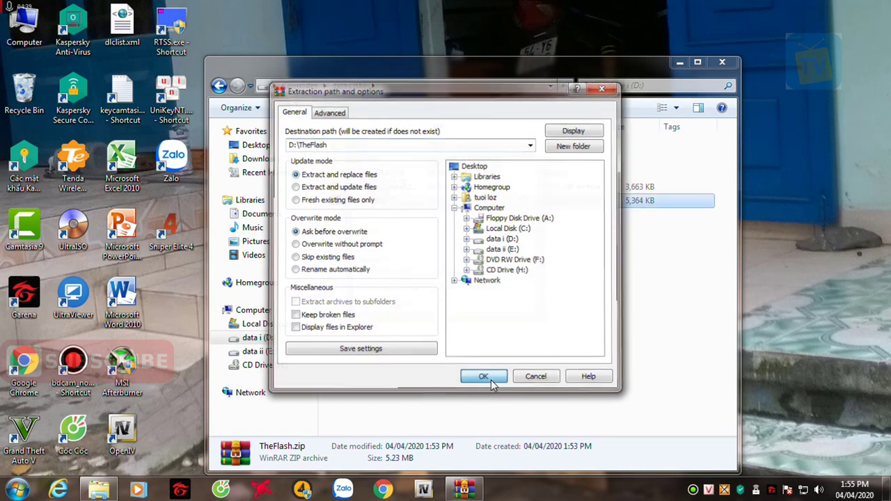
click(487, 378)
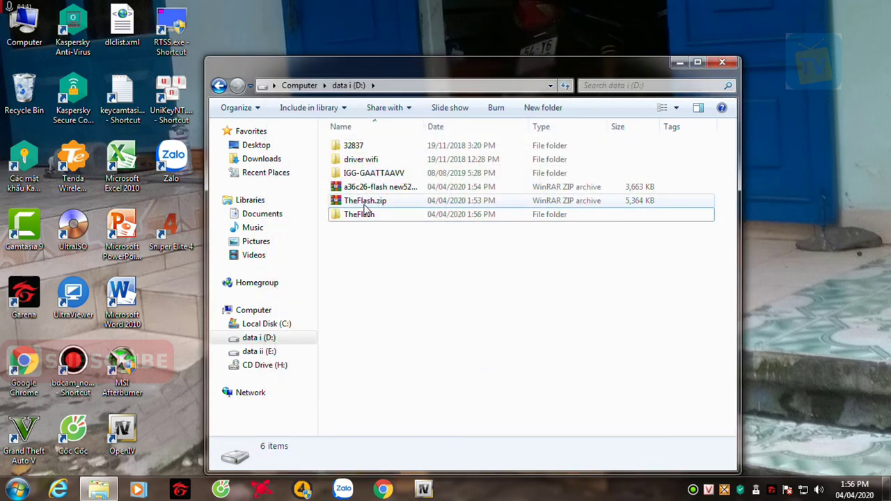
double_click(358, 214)
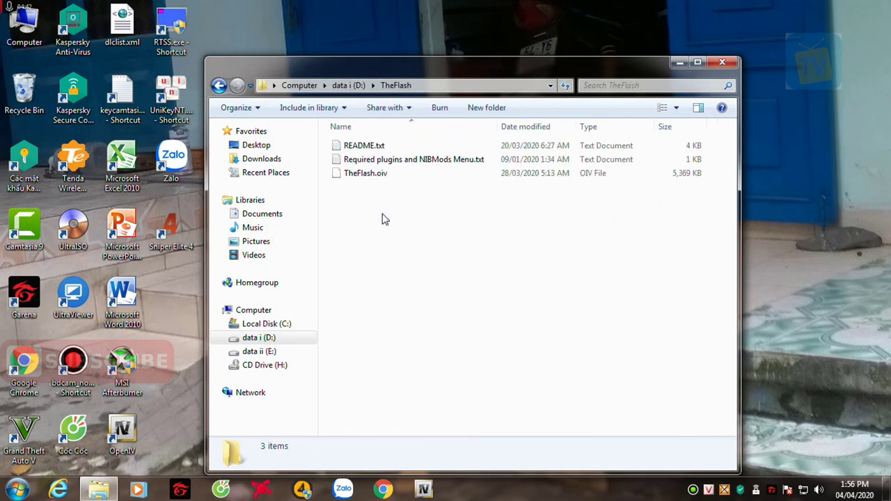
click(383, 178)
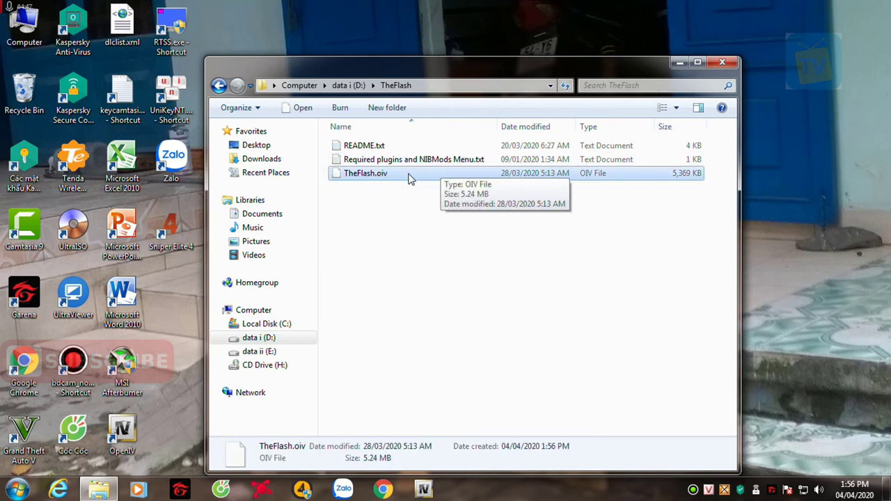
Switch to OpenIV and load the Windows version of Grand Theft Auto V.
click(433, 492)
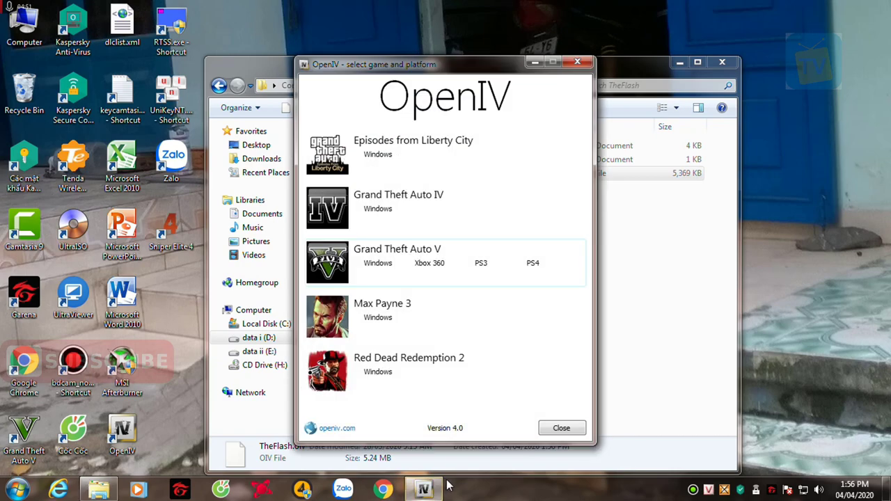
click(378, 265)
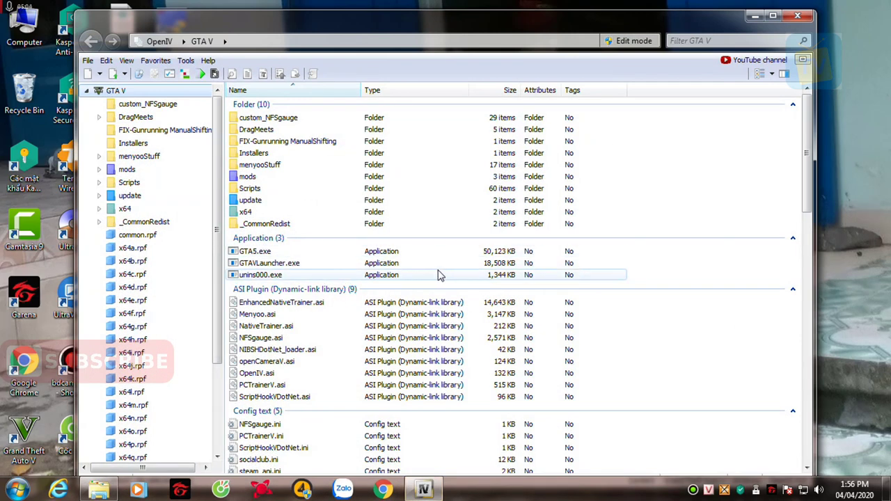
drag(458, 19, 489, 13)
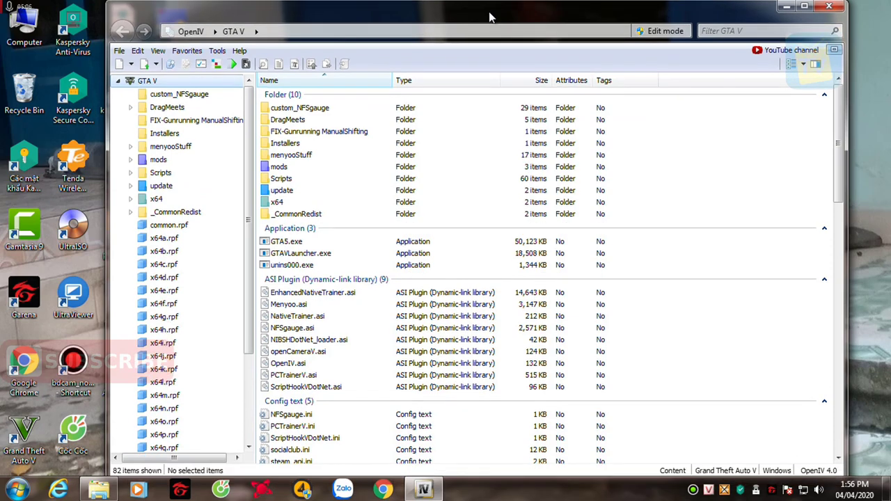
Load the package TheFlash.oiv from the D:\TheFlash folder into the package installer.
click(217, 66)
click(218, 66)
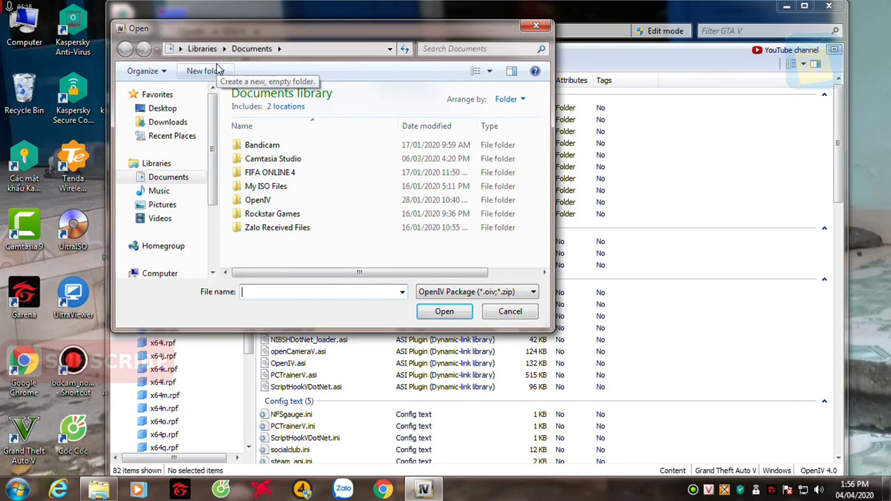
drag(213, 164, 211, 228)
click(165, 213)
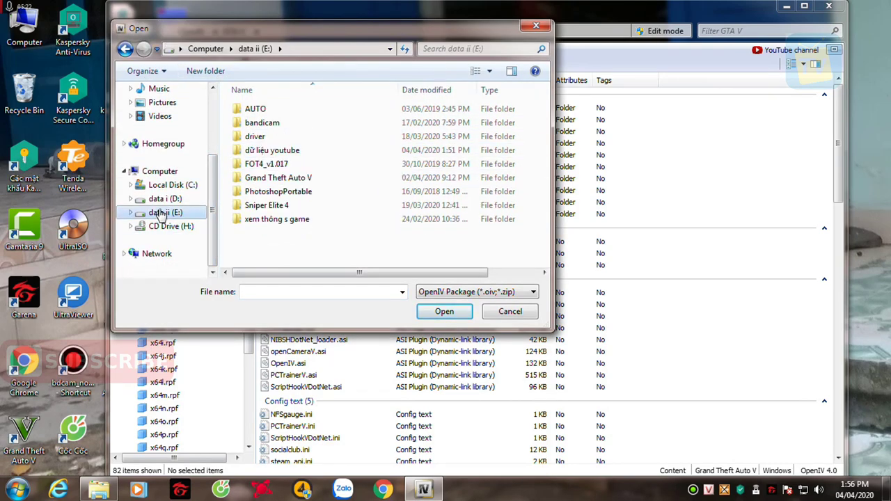
click(165, 198)
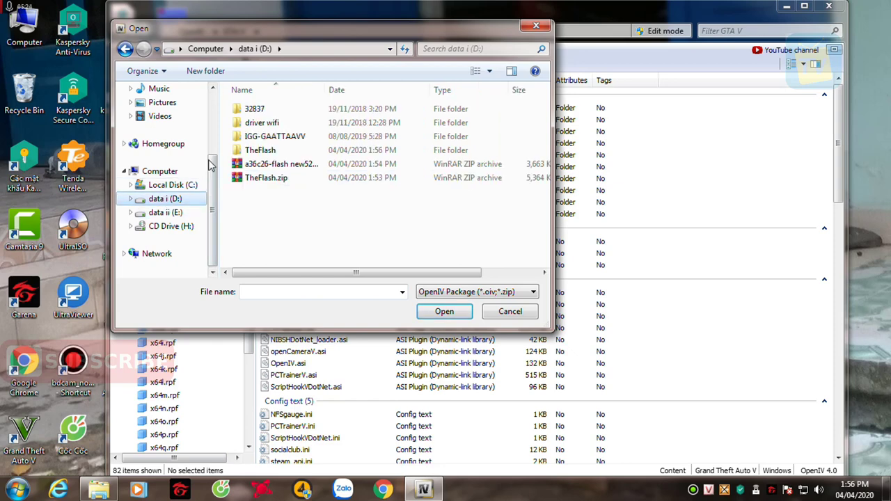
double_click(277, 151)
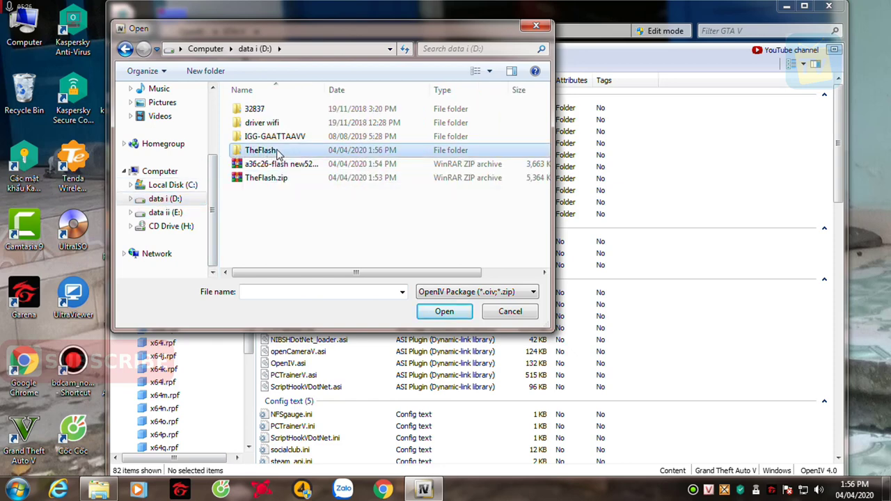
click(279, 113)
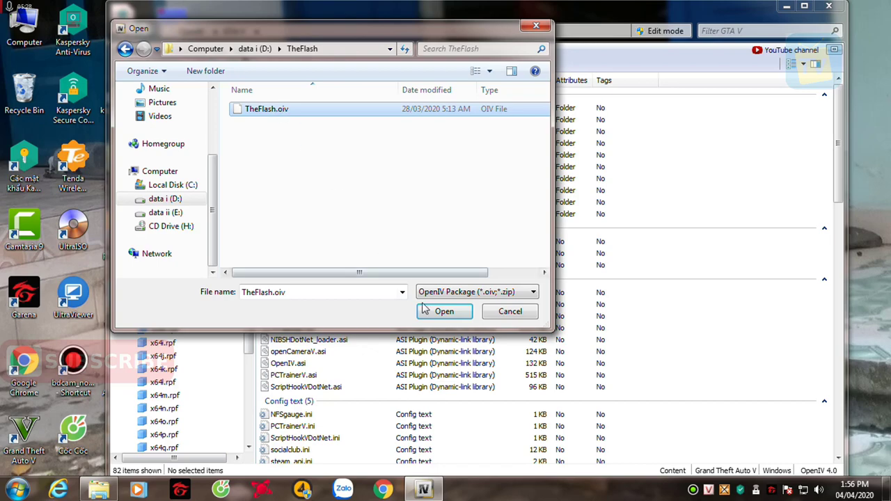
click(445, 312)
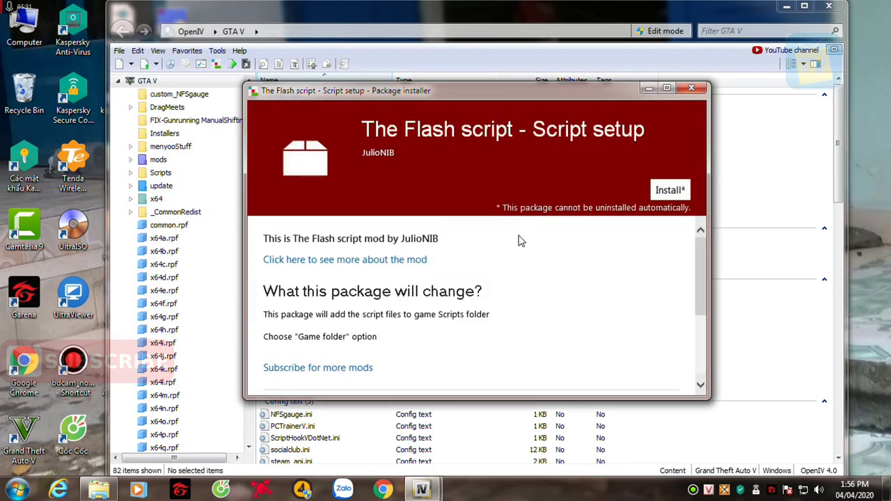
Install The Flash script package directly into the game folder and close the package installer.
click(670, 190)
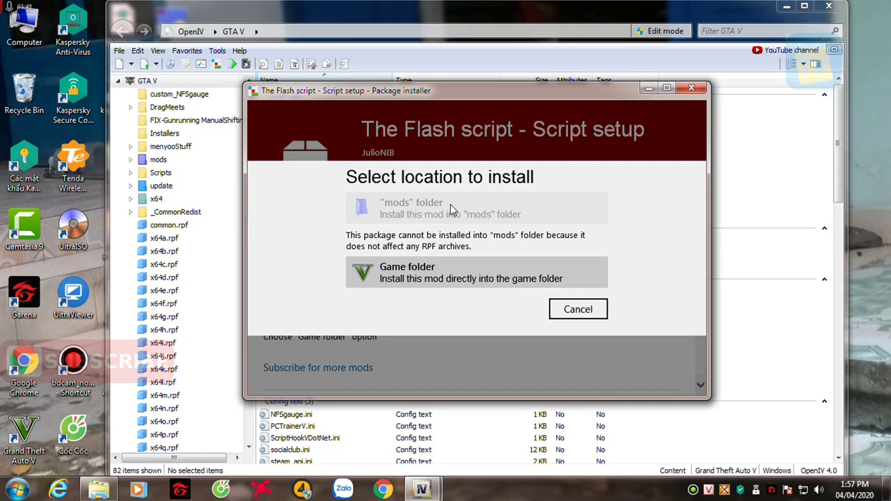
click(436, 278)
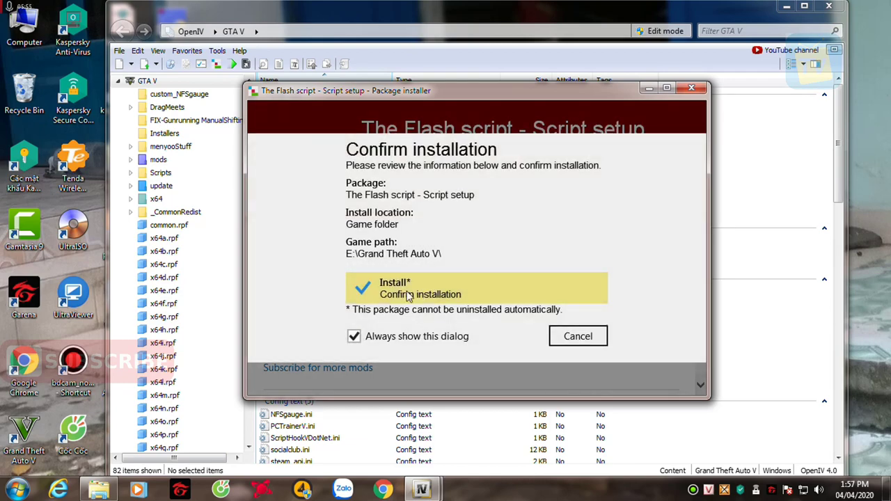
click(408, 295)
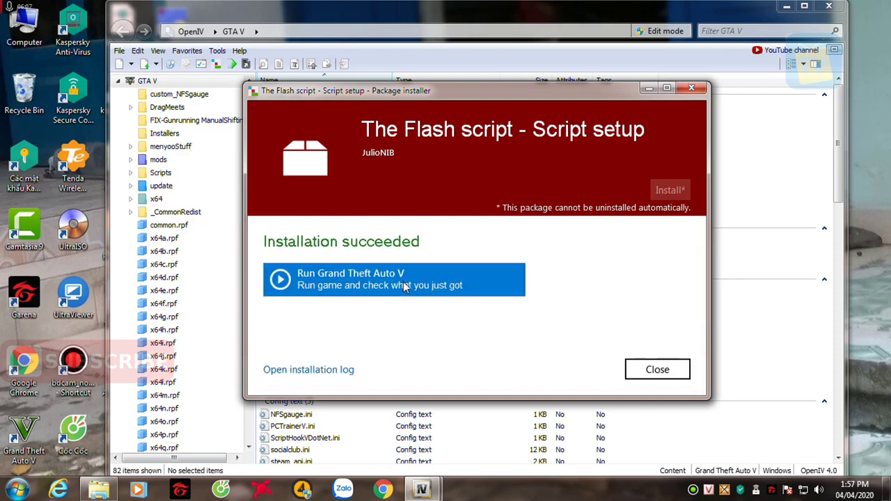
click(401, 287)
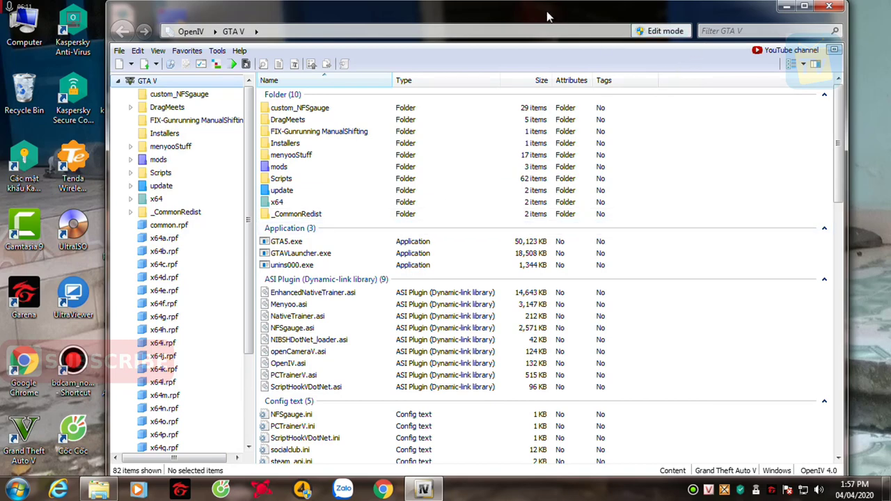
drag(547, 15, 559, 16)
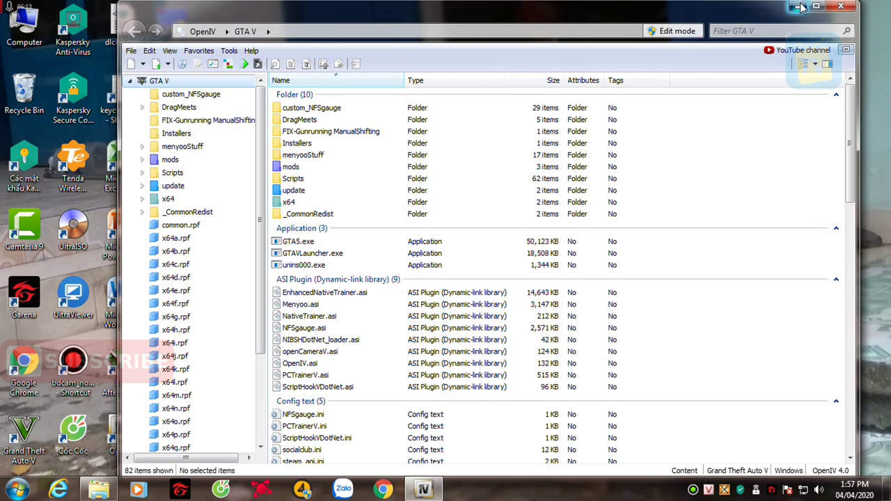
In Windows Explorer, extract a36c26-flash new52.zip on the D: drive into its own folder and open the flash new52 subfolder inside.
click(797, 7)
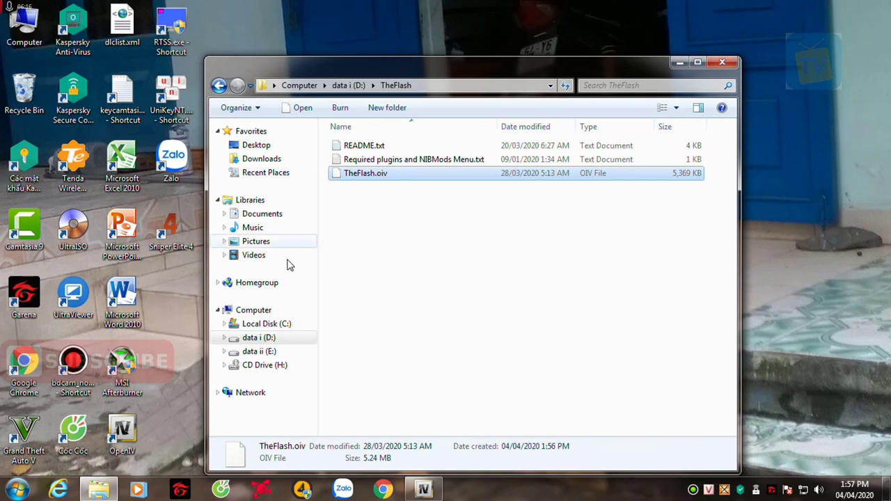
click(247, 339)
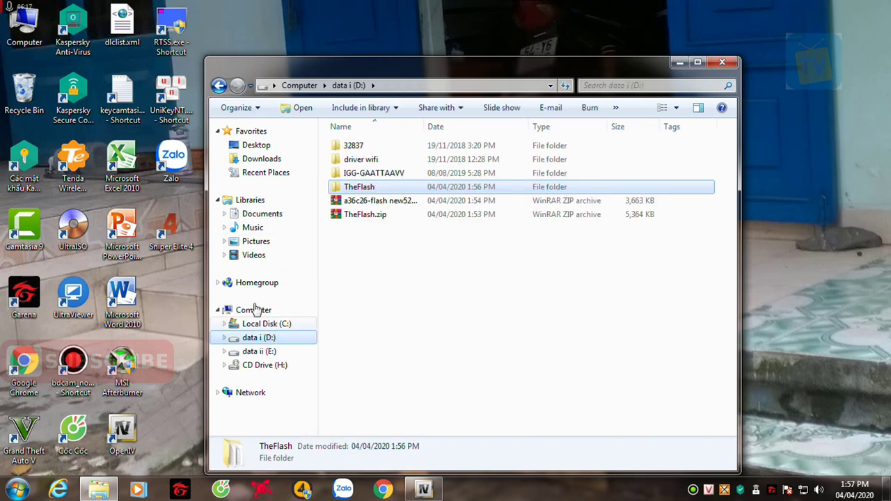
click(376, 201)
right_click(377, 200)
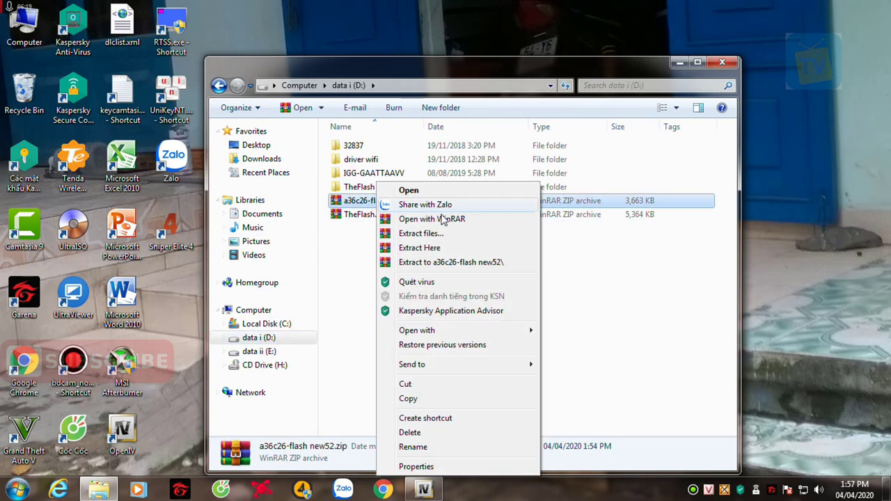
click(449, 234)
click(482, 380)
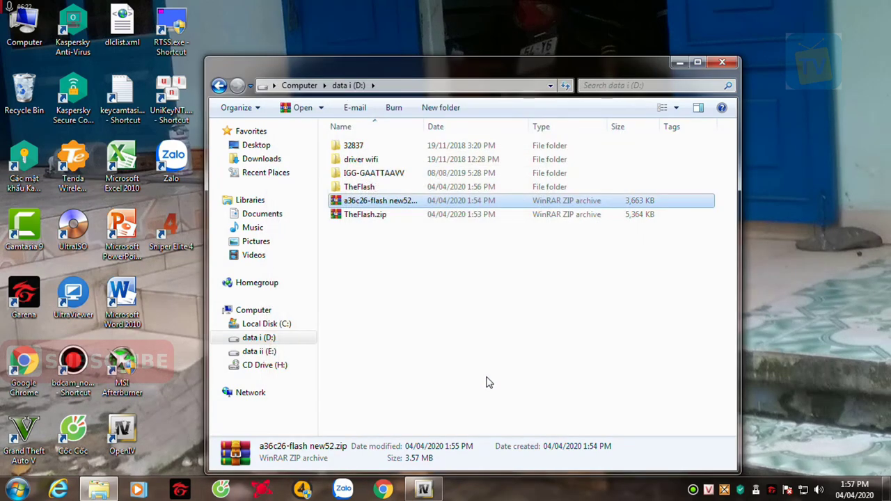
double_click(383, 230)
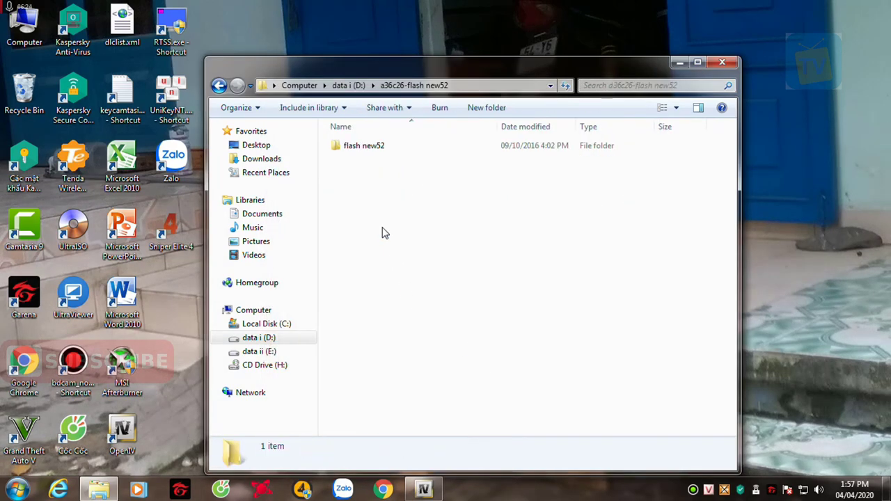
double_click(367, 145)
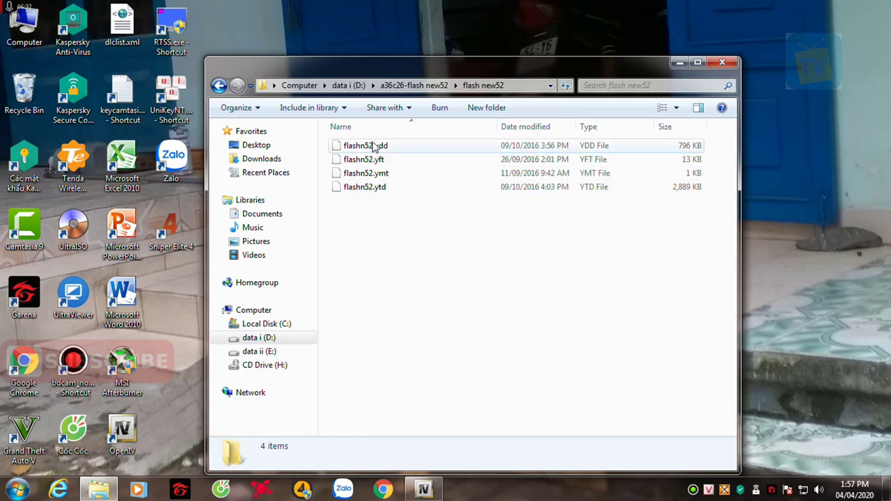
Switch to OpenIV and open the cdimages folder under mods > x64e.rpf > models.
click(428, 488)
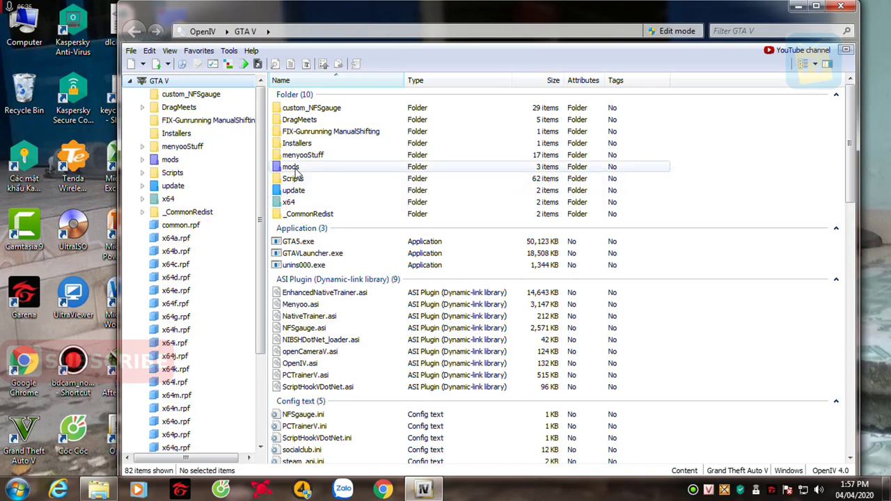
double_click(295, 170)
click(303, 137)
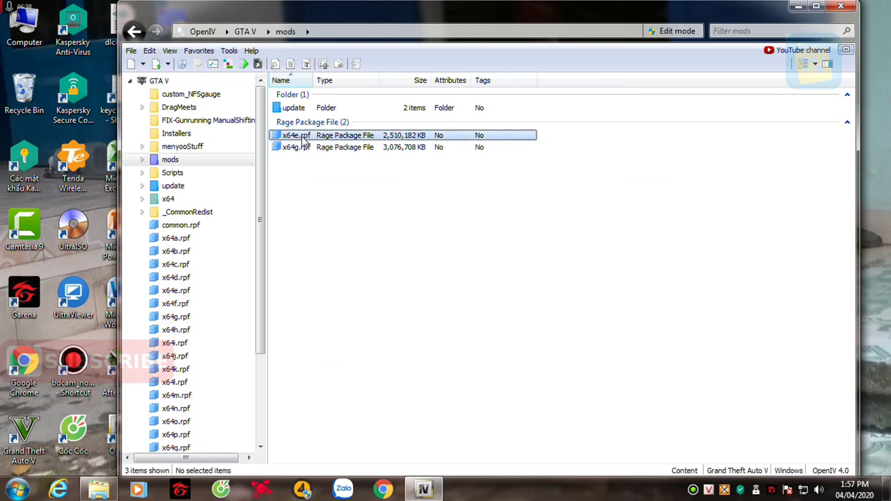
double_click(303, 137)
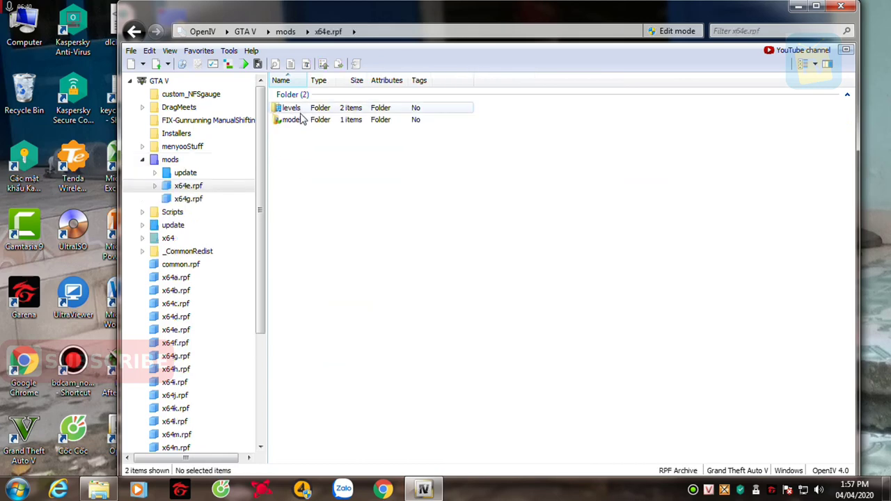
double_click(301, 120)
double_click(300, 110)
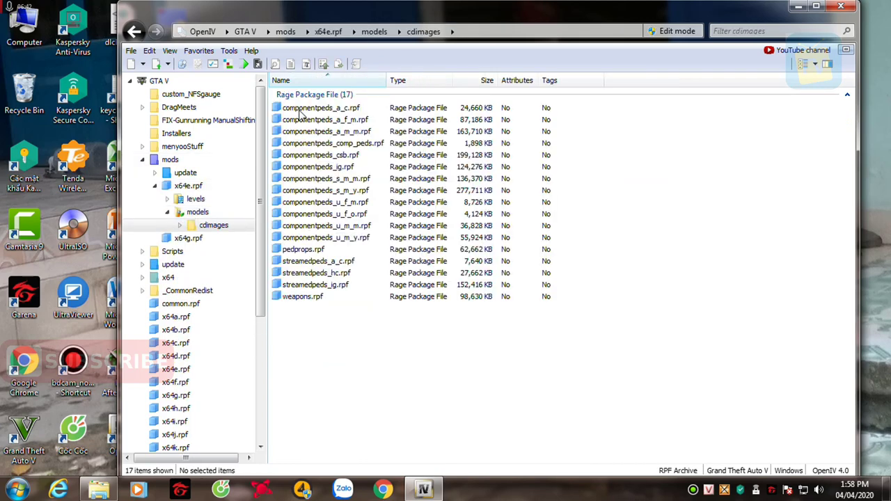
Open the componentpeds_s_m_y.rpf archive and preview s_m_y_valet_01.ydd with all its model parts shown.
double_click(351, 191)
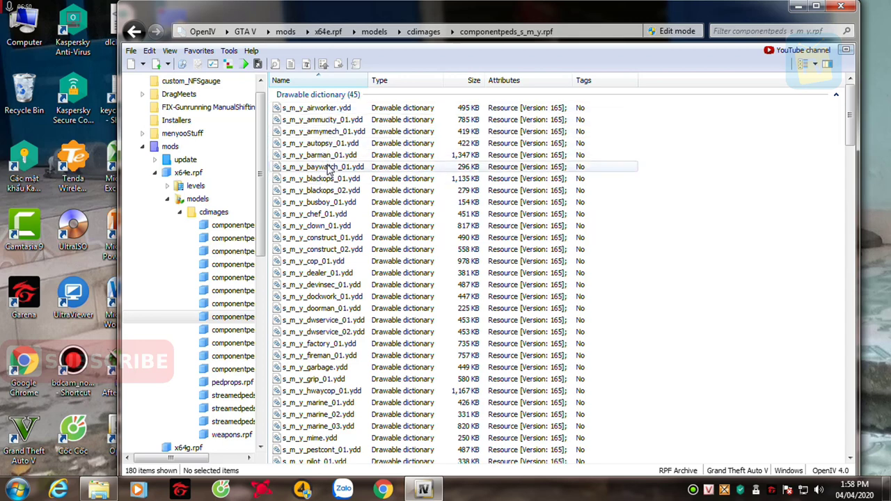
scroll(334, 261, down, 2)
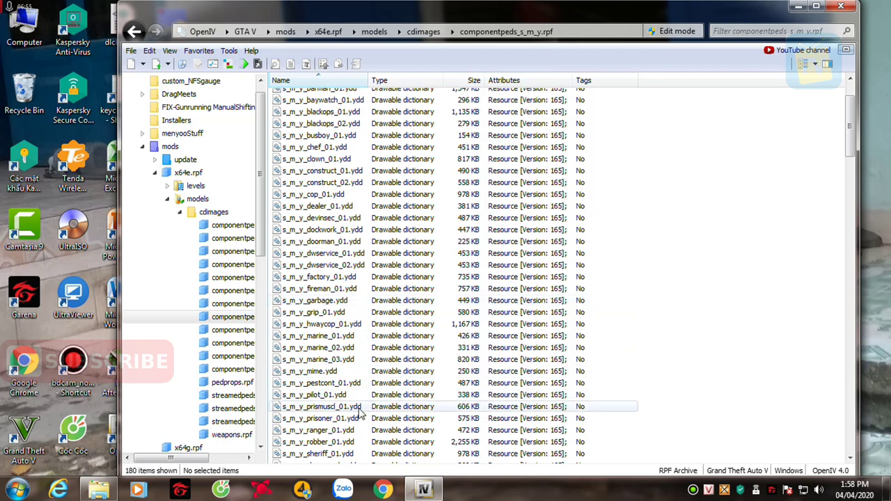
scroll(348, 421, down, 2)
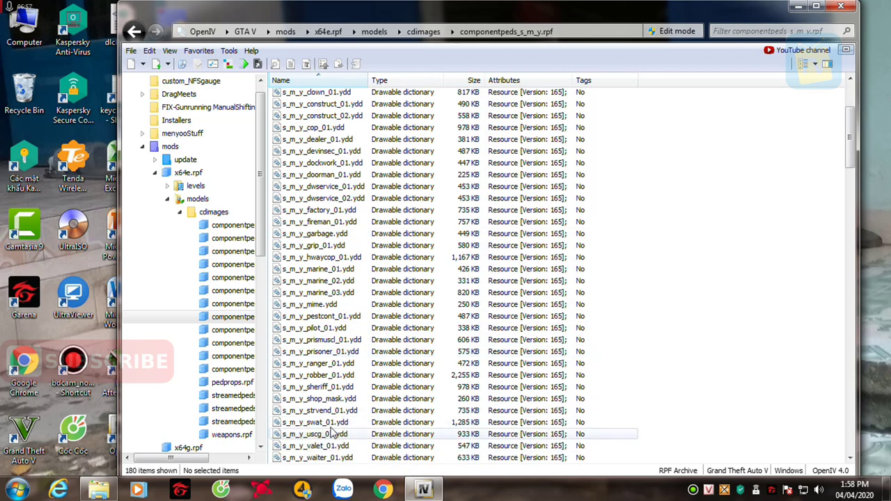
scroll(332, 433, down, 2)
click(315, 380)
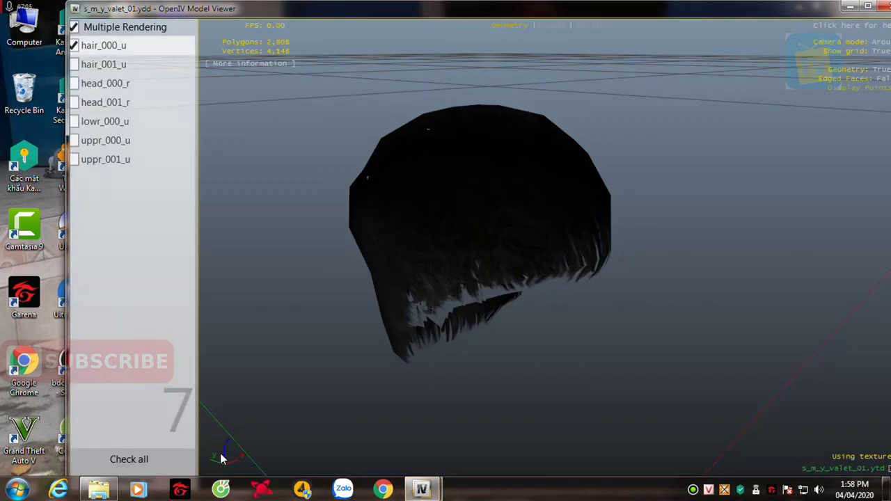
click(173, 460)
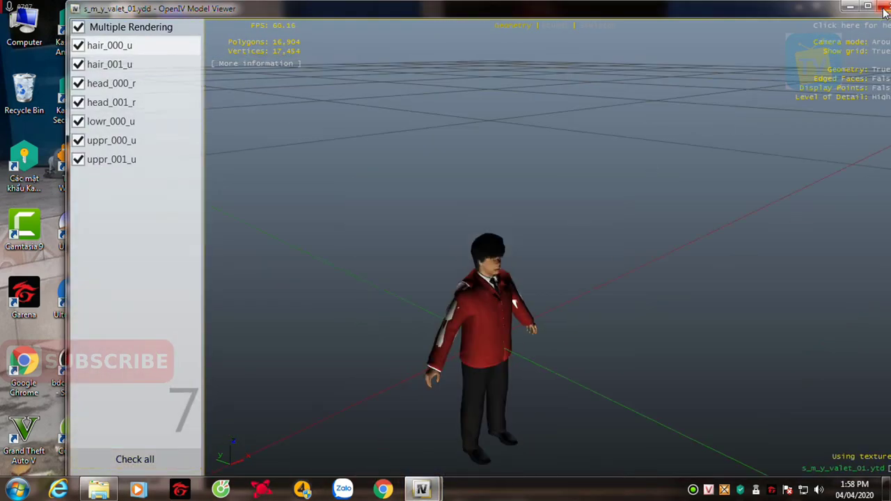
click(883, 8)
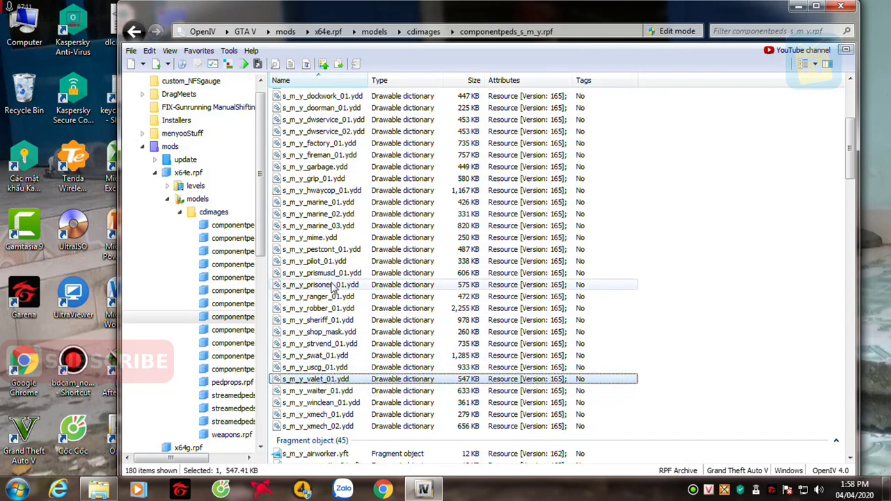
Preview the s_m_y_dwservice_01.ydd model with all parts shown, followed by the s_m_y_factory_01.ydd model, closing each preview.
scroll(334, 306, down, 5)
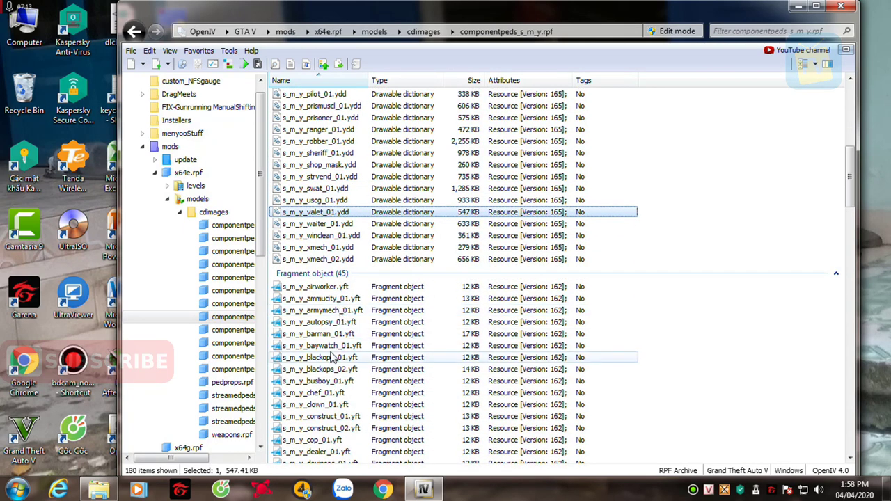
scroll(333, 357, up, 5)
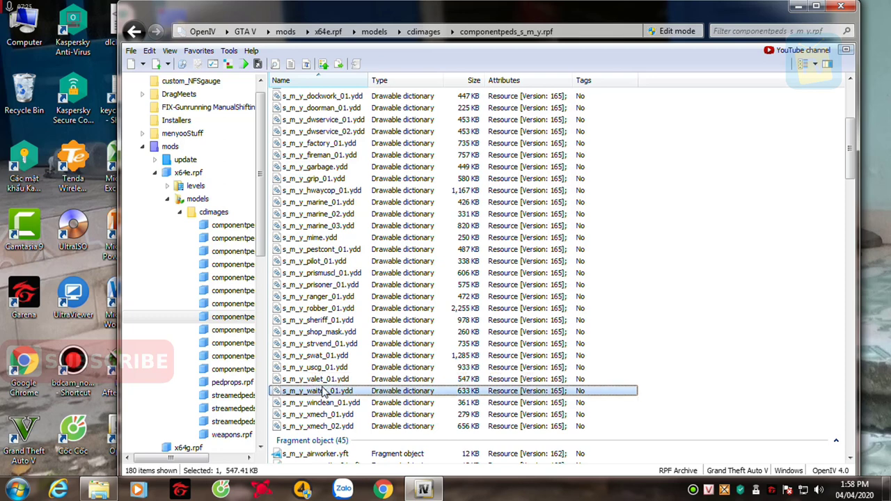
click(331, 392)
scroll(327, 398, up, 3)
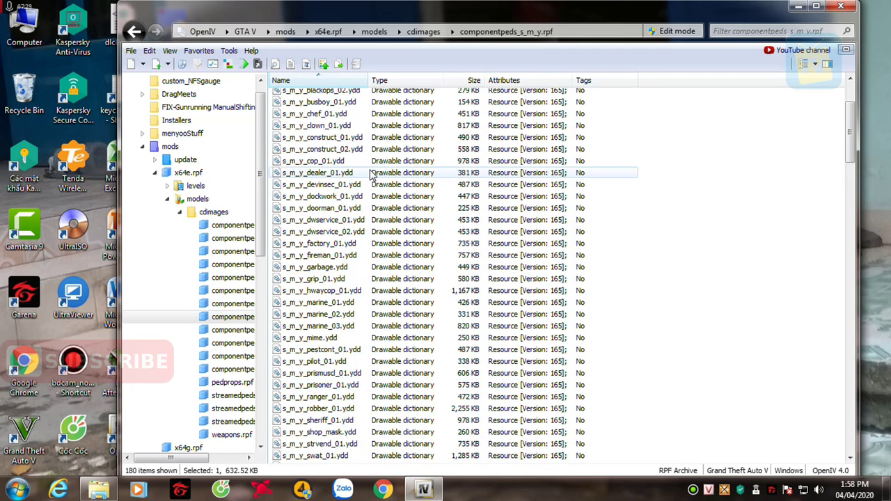
click(324, 220)
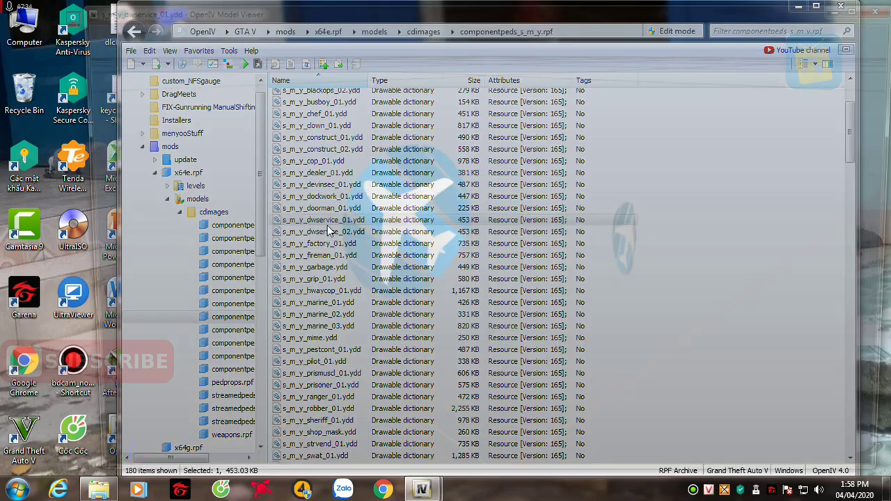
scroll(476, 323, down, 5)
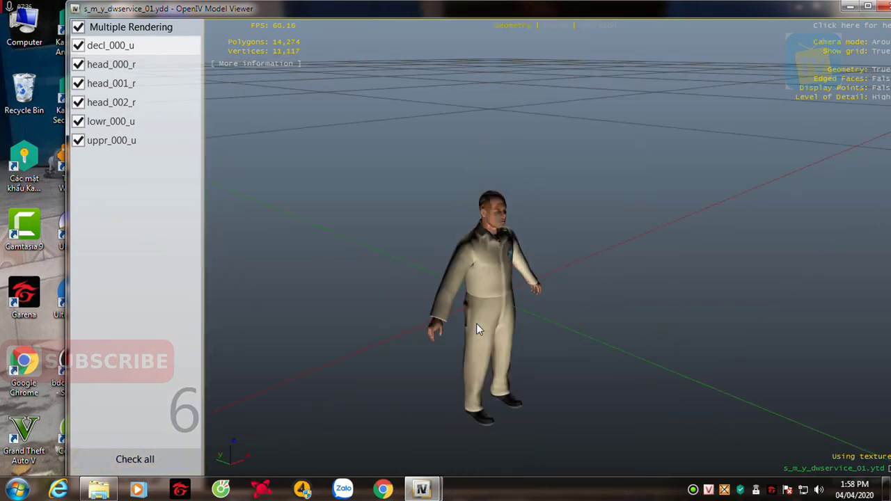
scroll(476, 323, up, 2)
click(886, 7)
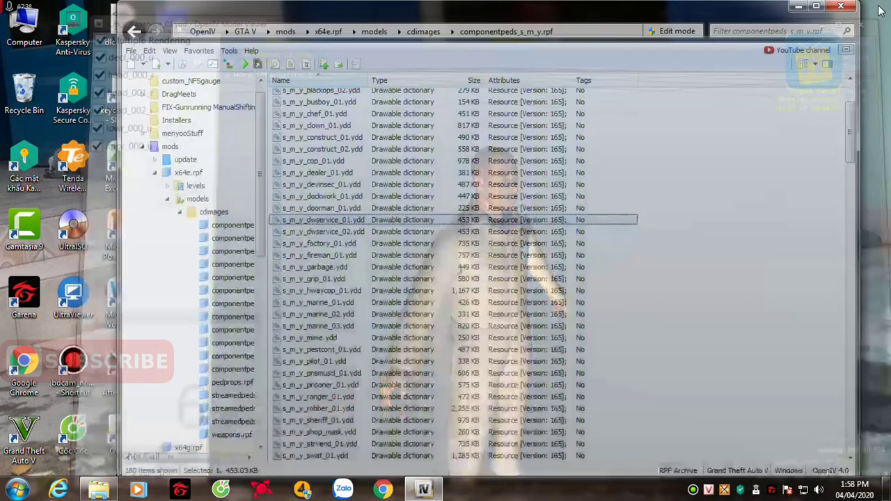
double_click(329, 244)
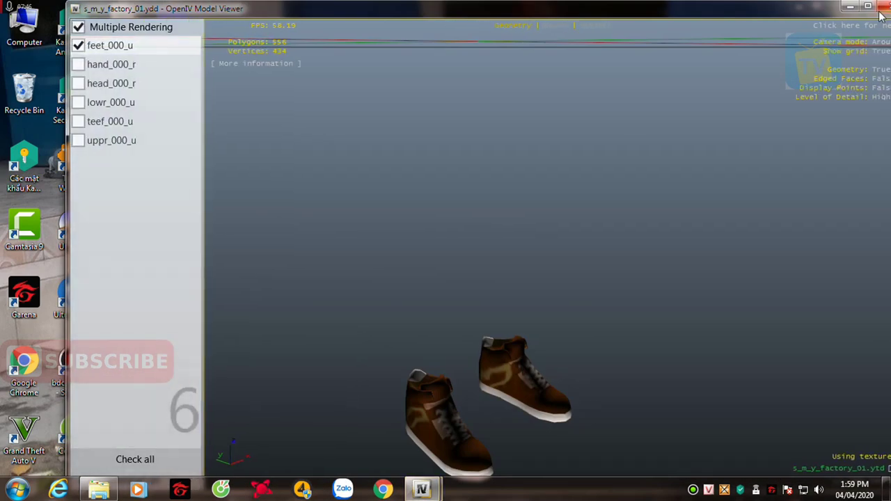
key(alt+F4)
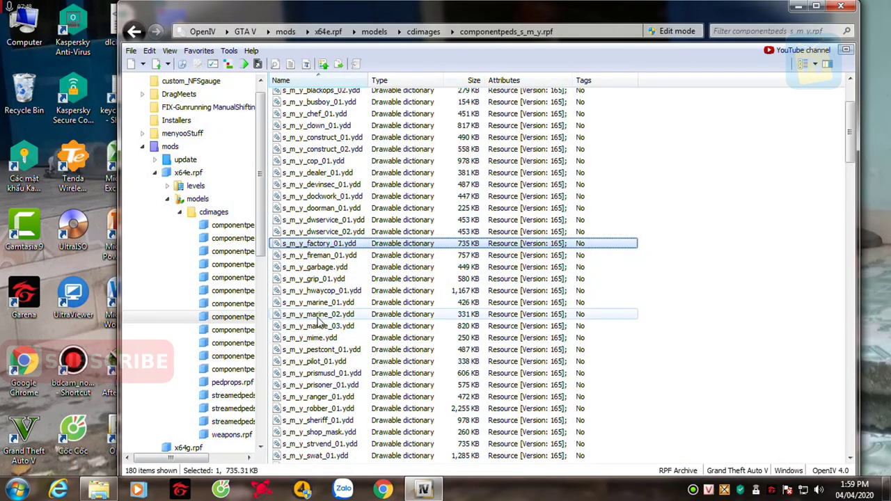
Inspect the s_m_y_blackops_02.ydd and s_m_y_blackops_01.ydd models from different angles, closing each preview.
scroll(327, 292, down, 1)
scroll(361, 132, up, 4)
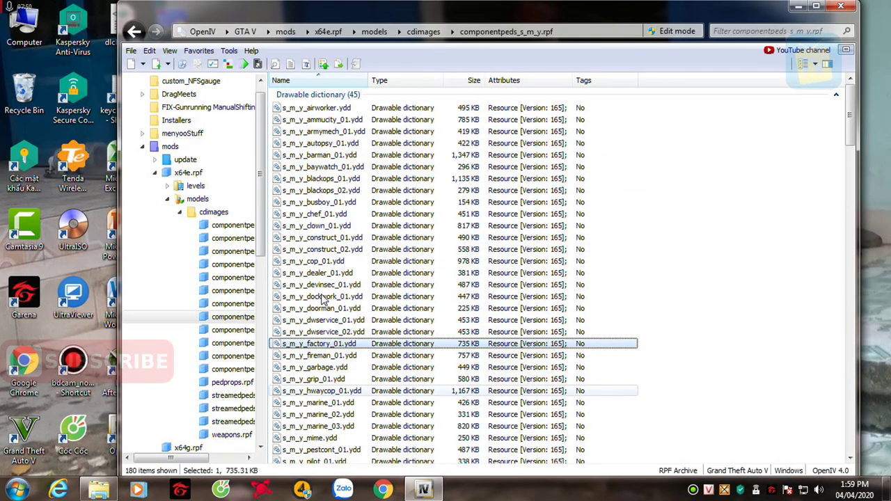
click(320, 191)
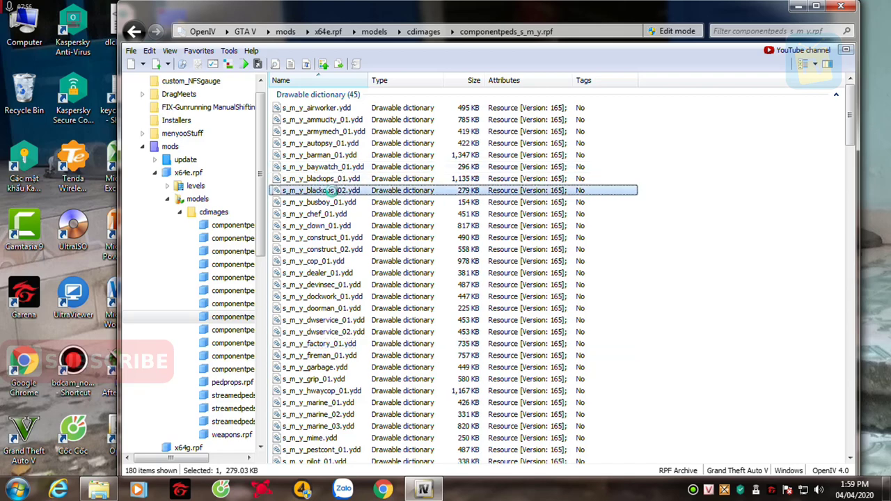
double_click(333, 191)
drag(362, 338, 870, 68)
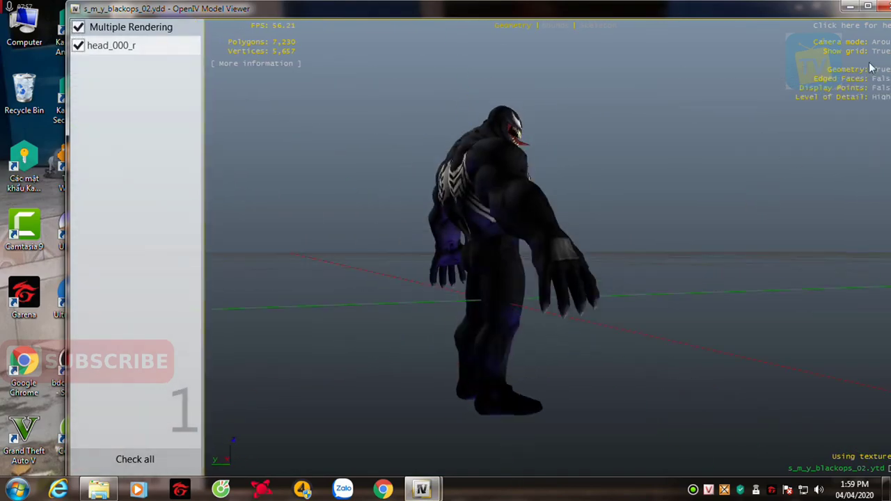
click(881, 5)
click(314, 178)
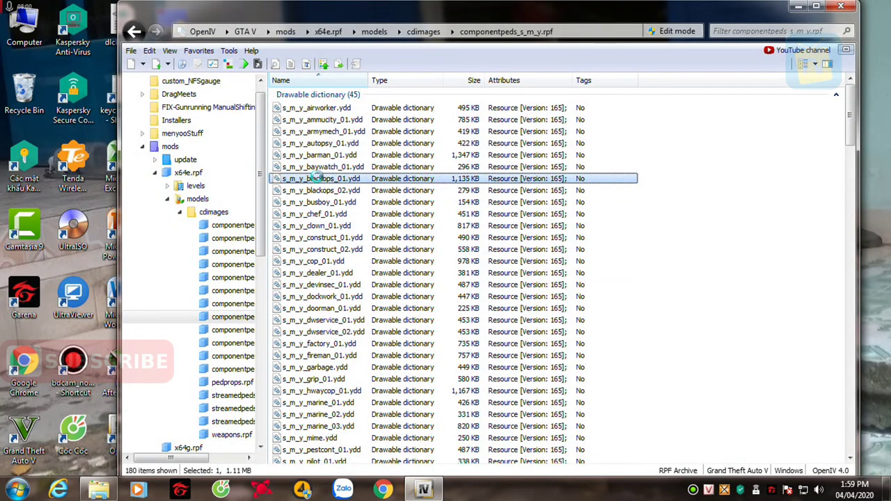
double_click(319, 178)
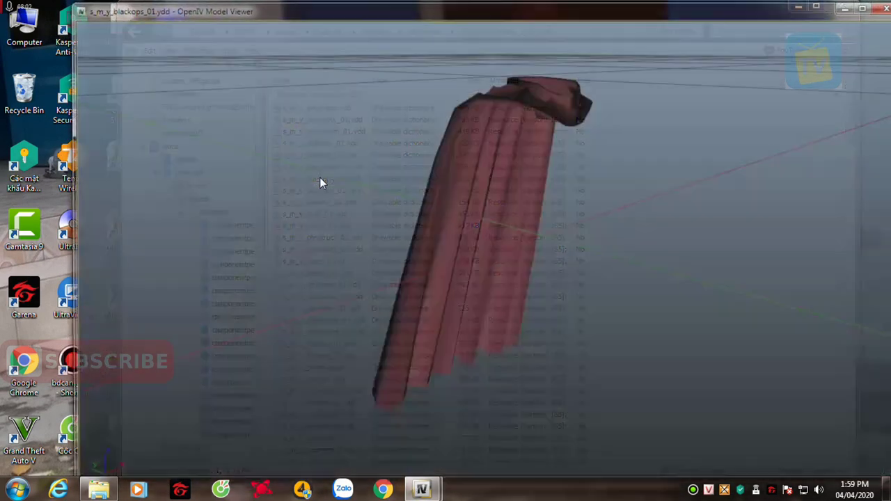
drag(389, 369, 638, 215)
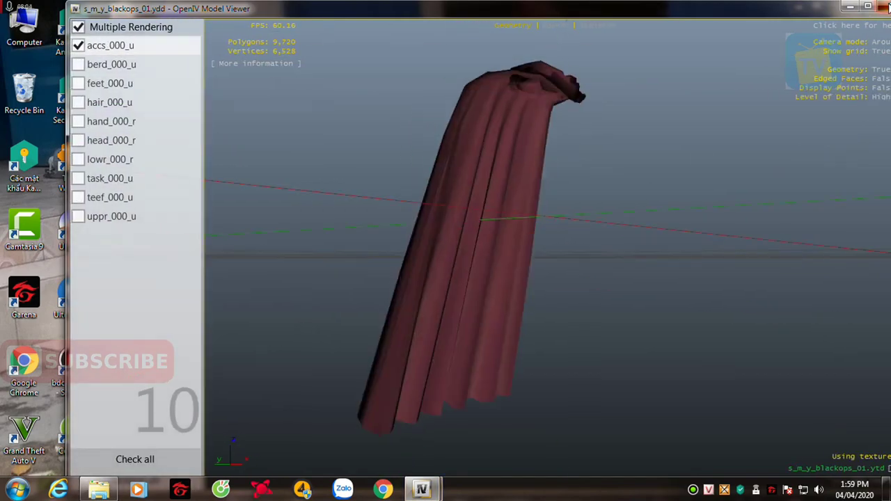
click(884, 5)
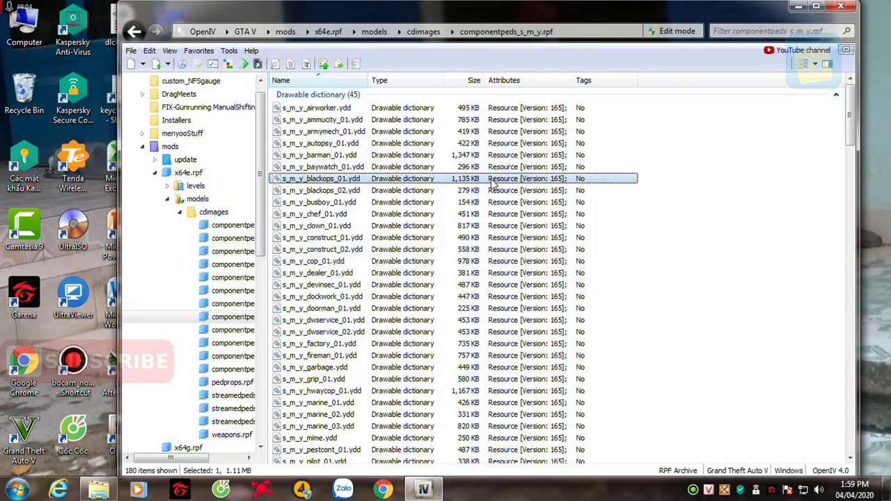
Preview the s_m_y_armymech_01.ydd and s_m_y_airworker.ydd models with all their parts shown, closing each preview.
click(327, 132)
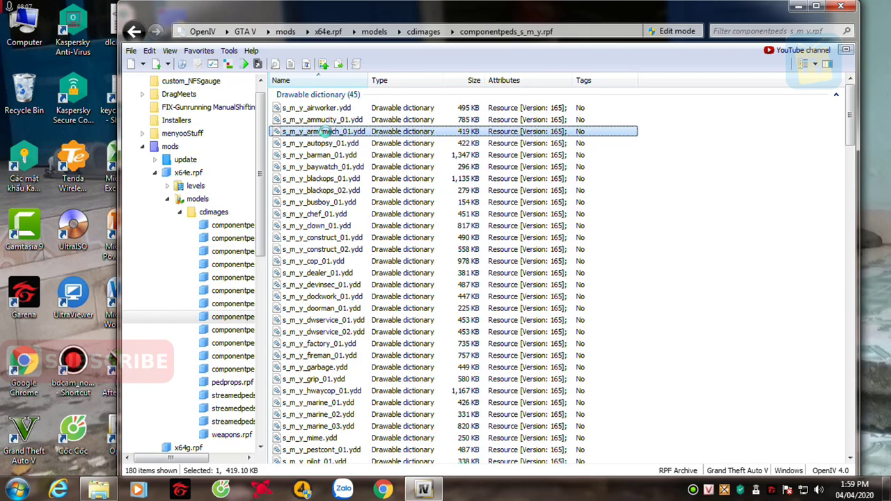
double_click(326, 132)
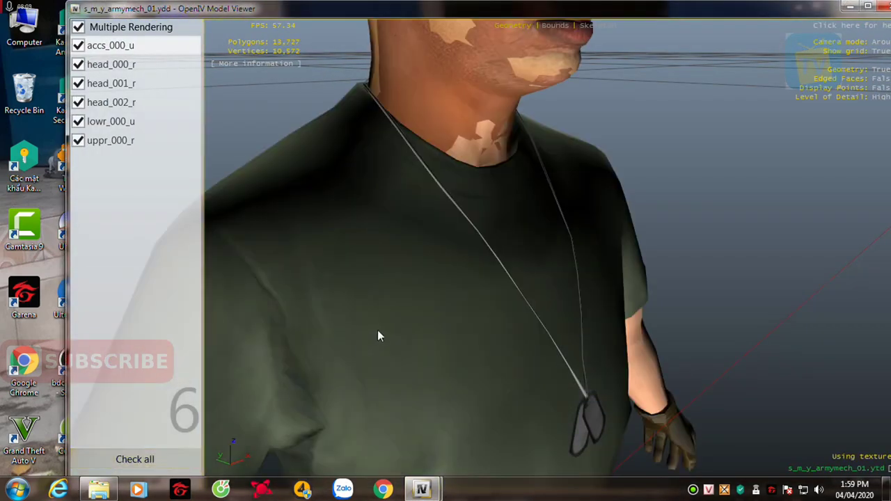
scroll(378, 336, down, 10)
click(884, 5)
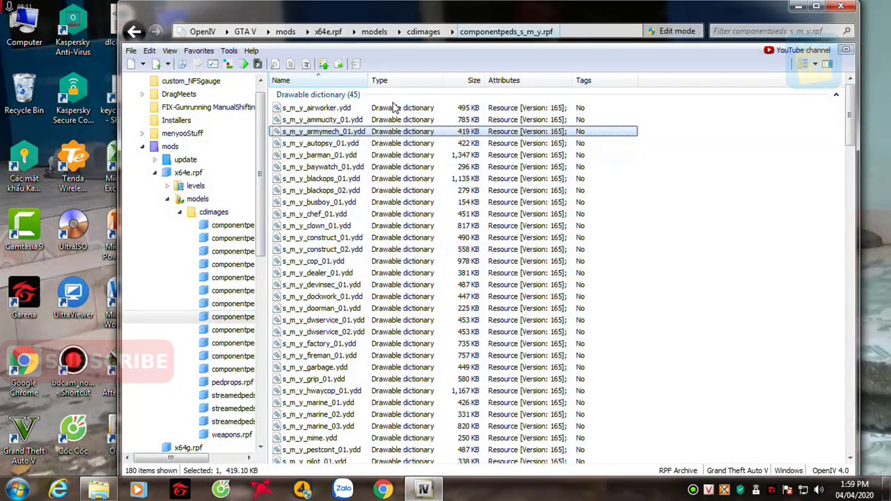
click(330, 109)
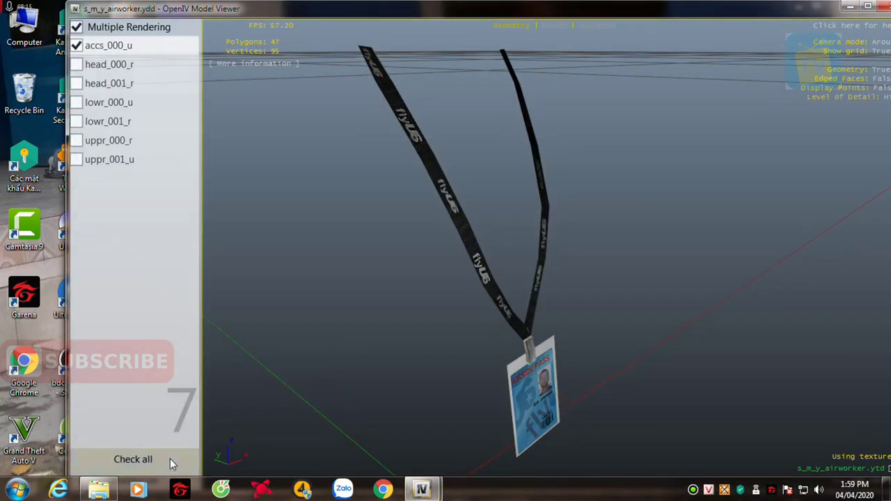
click(168, 461)
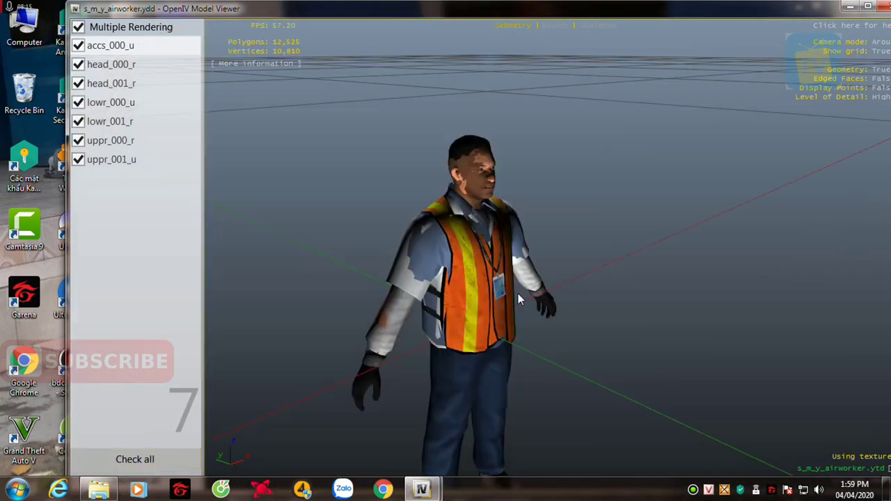
click(882, 6)
Preview s_m_y_xmech_01.ydd, close it, and view s_m_y_winclean_01.ydd with all its parts shown.
scroll(350, 415, down, 10)
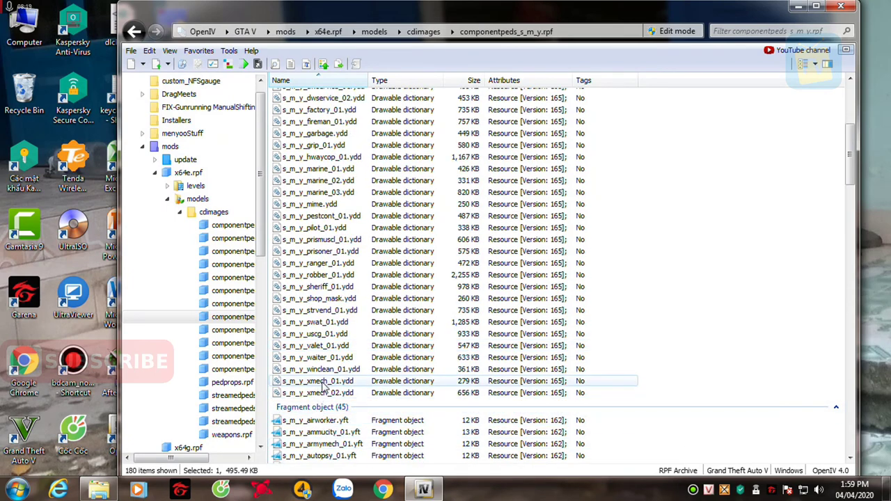
click(314, 383)
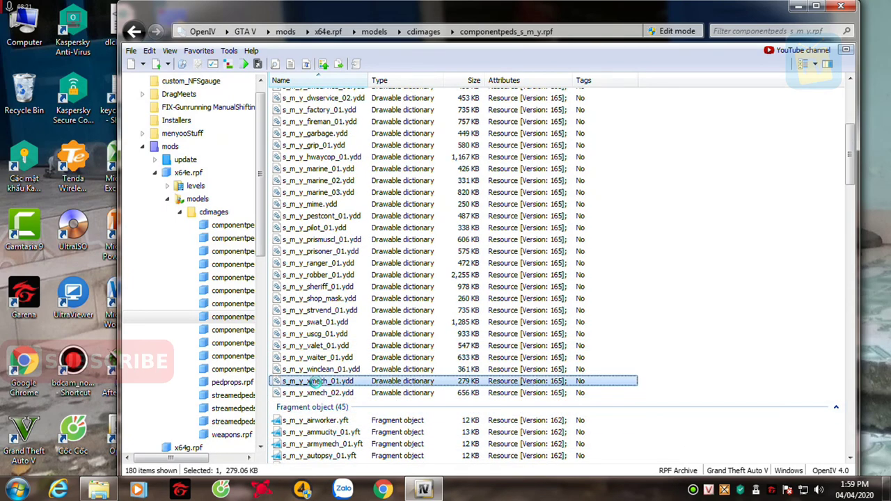
double_click(315, 383)
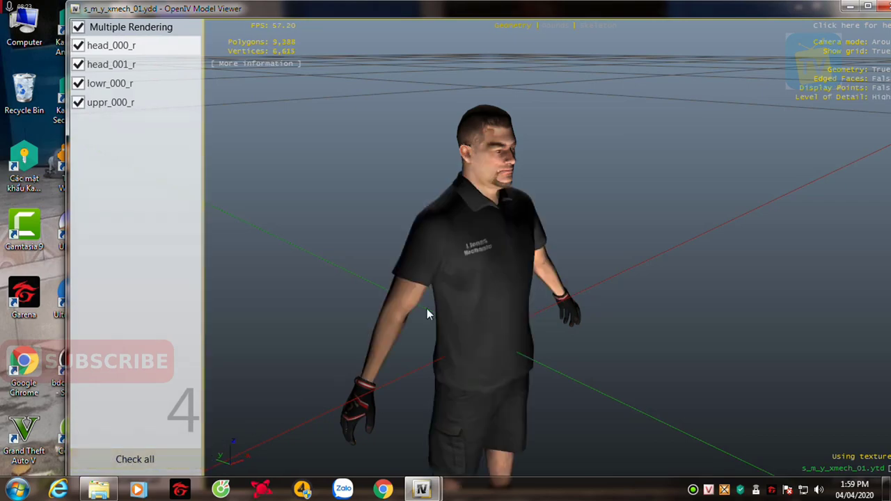
click(886, 9)
click(319, 369)
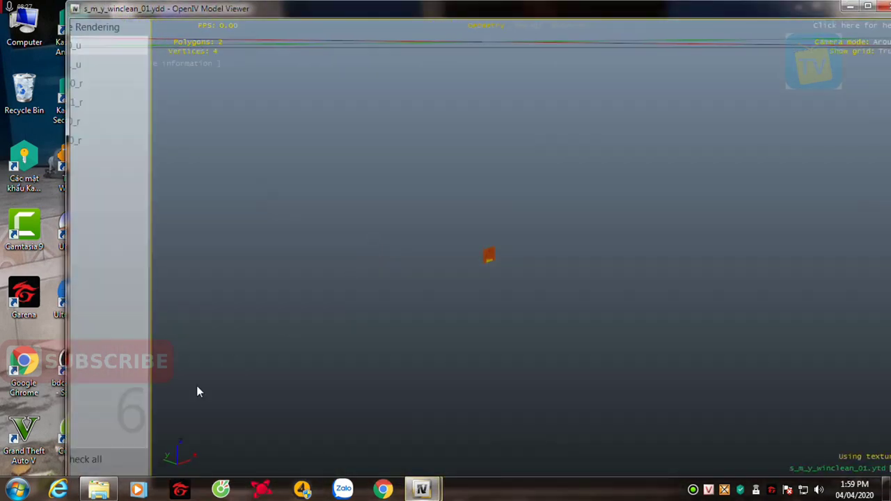
scroll(449, 300, down, 3)
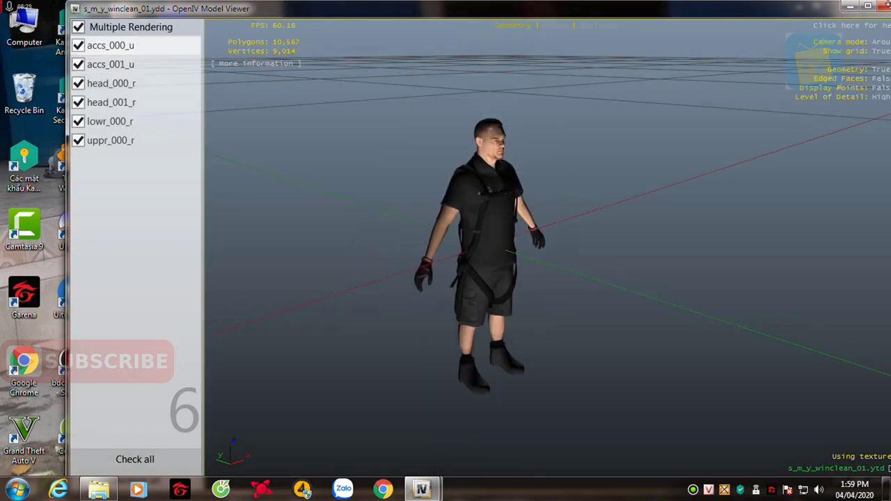